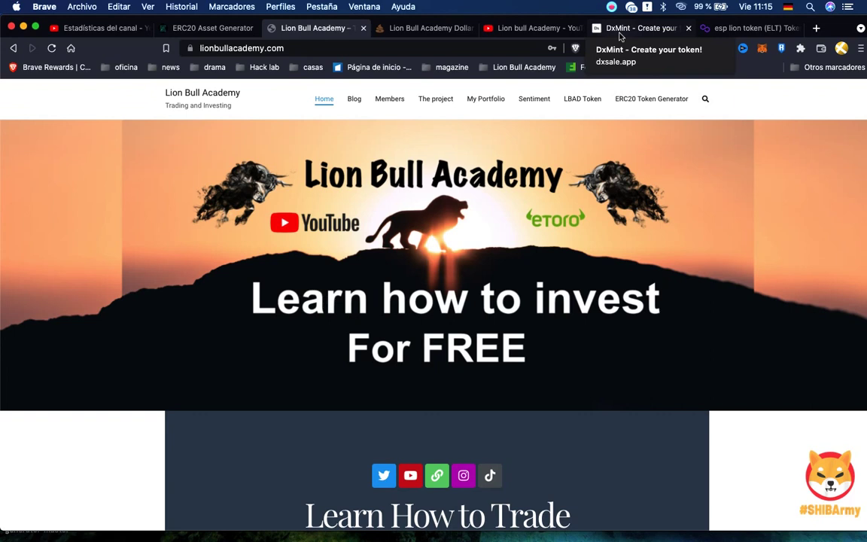
Open the DxMint page, switch its network to Polygon and approve the switch in MetaMask
{"action": "left_click", "coordinate": [619, 30]}
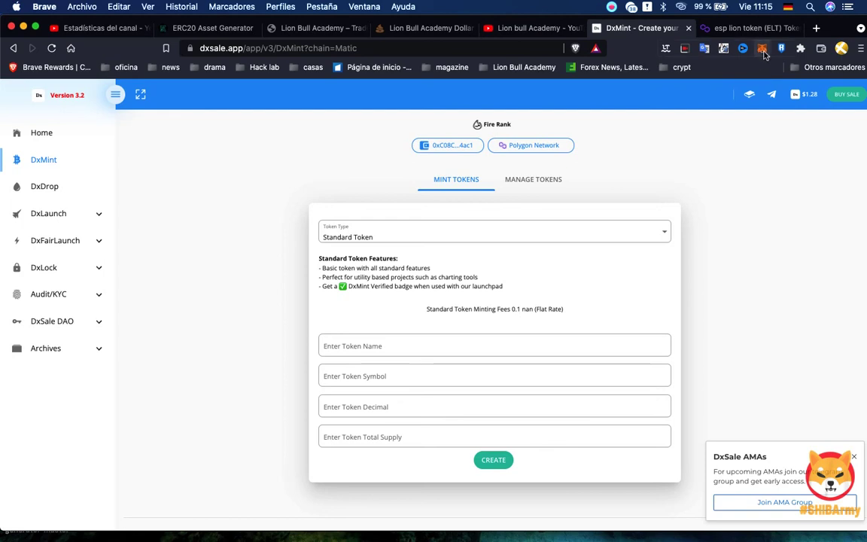
{"action": "left_click", "coordinate": [558, 146]}
{"action": "left_click", "coordinate": [381, 188]}
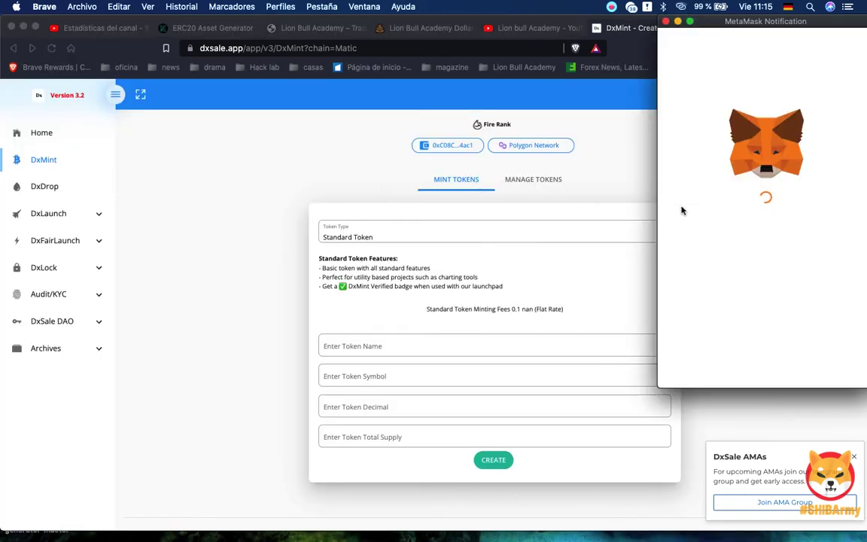
{"action": "left_click", "coordinate": [819, 369]}
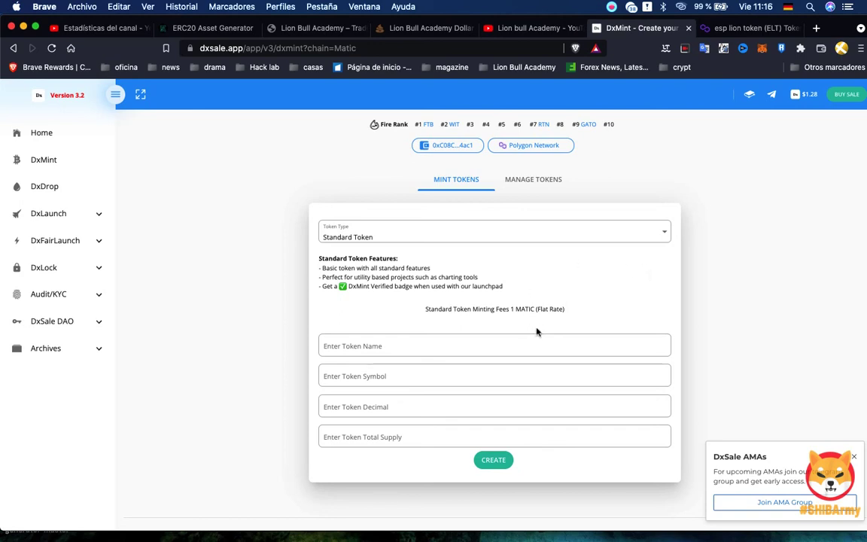
Examine the DxMint form's fields for token name, symbol, decimal and total supply
{"action": "left_click", "coordinate": [406, 346]}
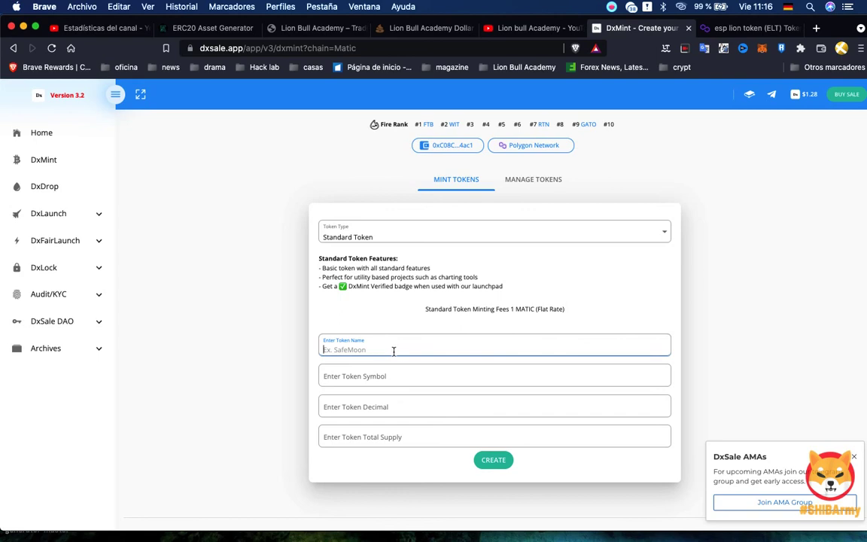
{"action": "left_click", "coordinate": [376, 380]}
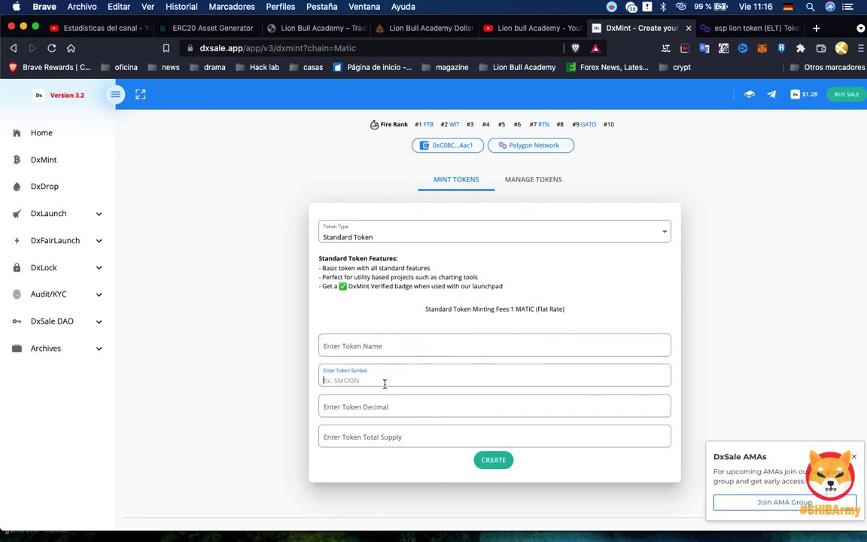
{"action": "left_click", "coordinate": [383, 406]}
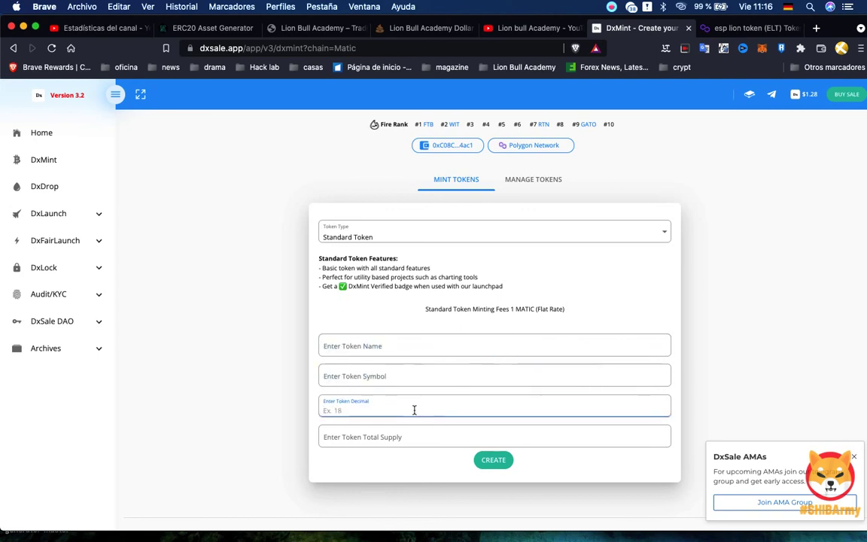
{"action": "left_click", "coordinate": [393, 432]}
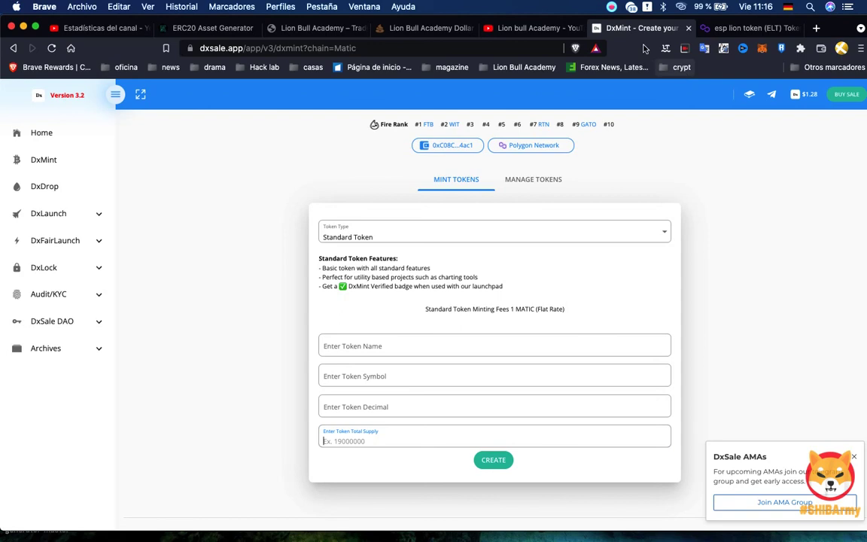
Open the Lion Bull Academy ERC20 token generator page and look over its form
{"action": "left_click", "coordinate": [332, 28]}
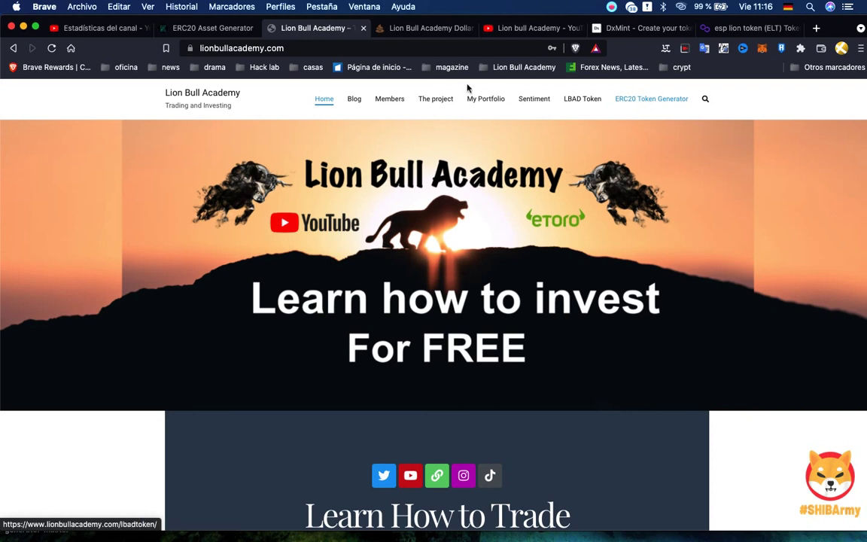
{"action": "left_click", "coordinate": [211, 28]}
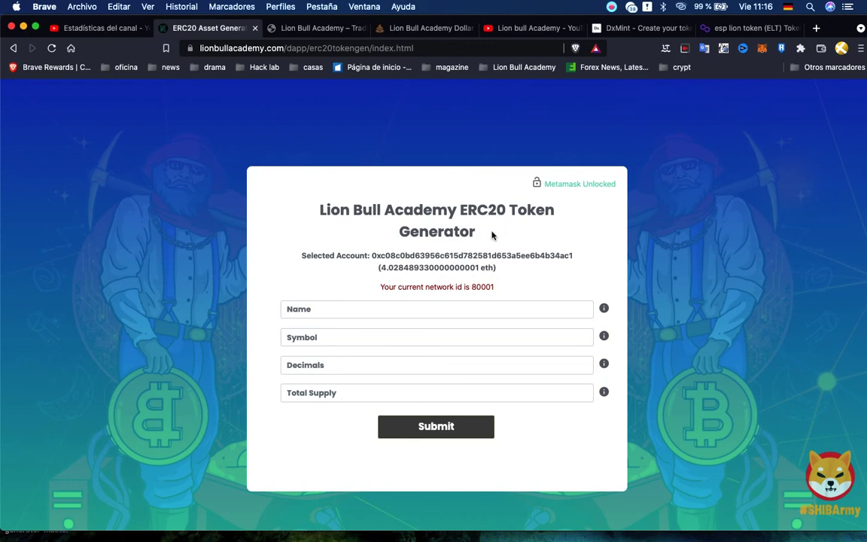
{"action": "scroll", "coordinate": [492, 234], "scroll_direction": "down", "scroll_amount": 2}
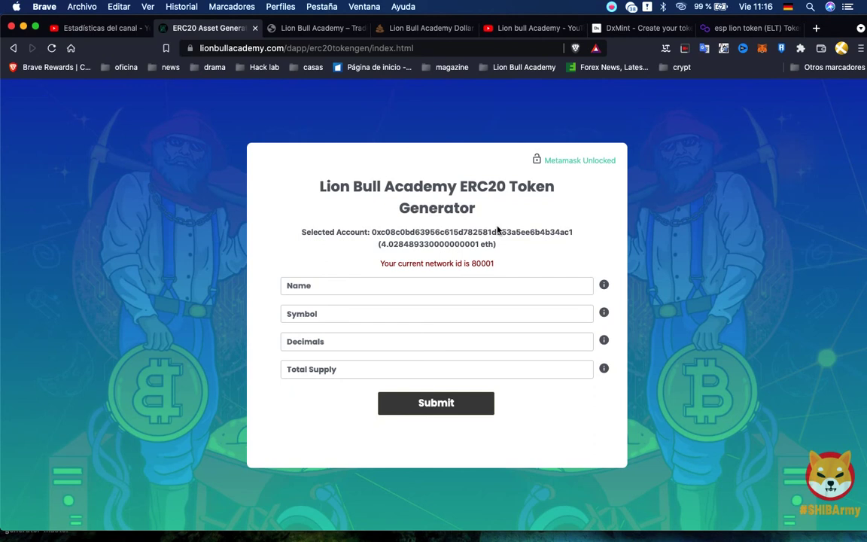
{"action": "scroll", "coordinate": [497, 229], "scroll_direction": "down", "scroll_amount": 1}
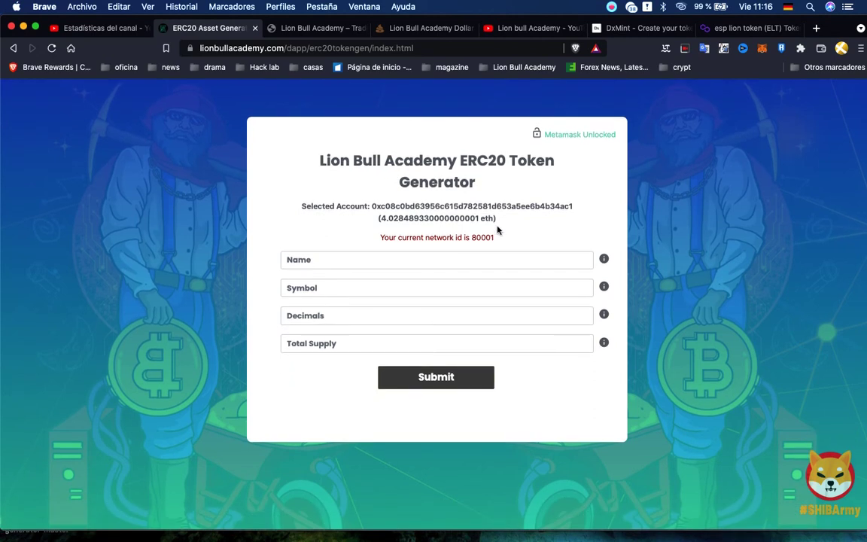
{"action": "scroll", "coordinate": [586, 196], "scroll_direction": "up", "scroll_amount": 1}
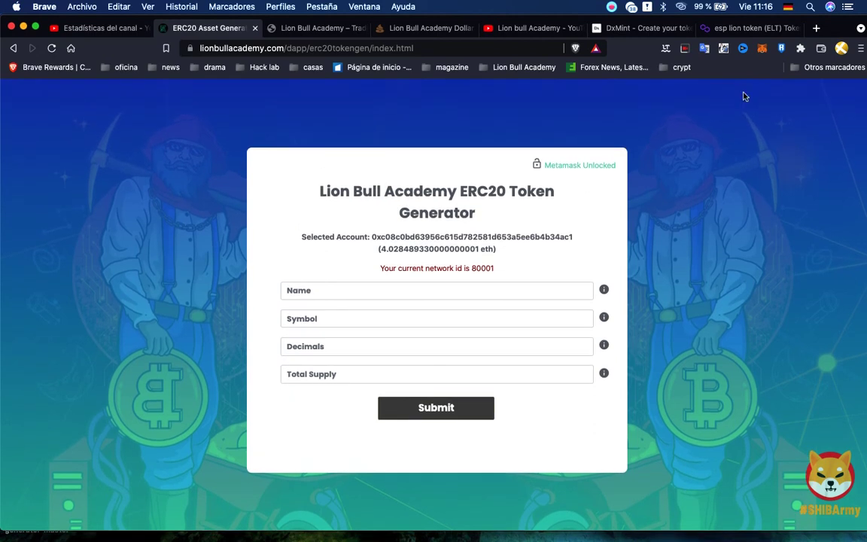
Switch the MetaMask wallet to Polygon Testnet, check its assets, and reload the token generator page
{"action": "left_click", "coordinate": [763, 49]}
{"action": "left_click", "coordinate": [707, 74]}
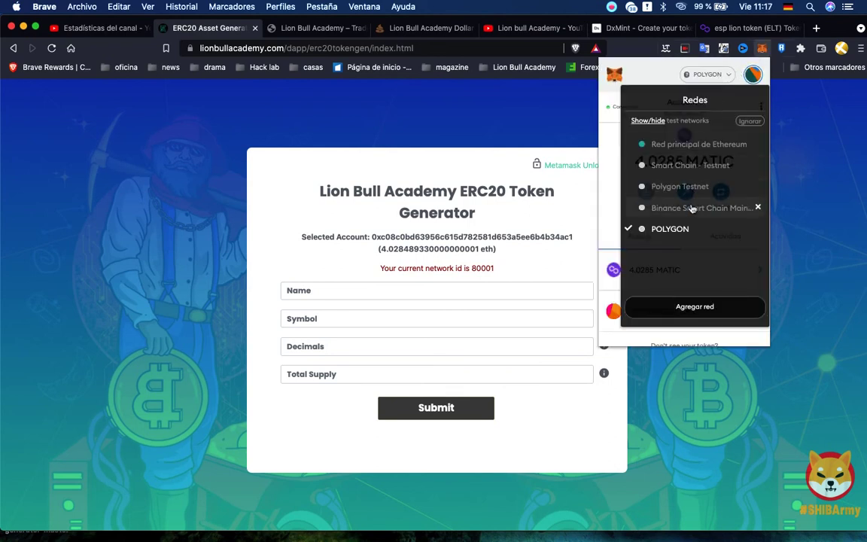
{"action": "left_click", "coordinate": [691, 190]}
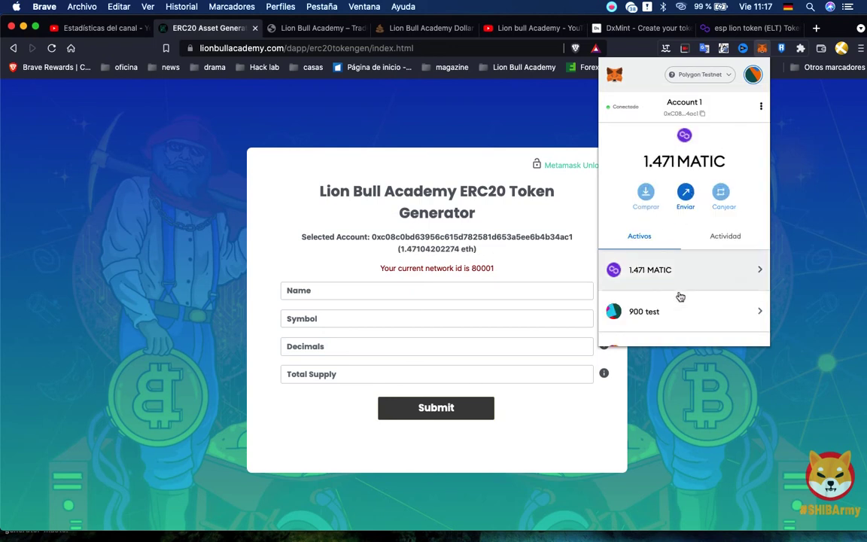
{"action": "scroll", "coordinate": [683, 286], "scroll_direction": "down", "scroll_amount": 2}
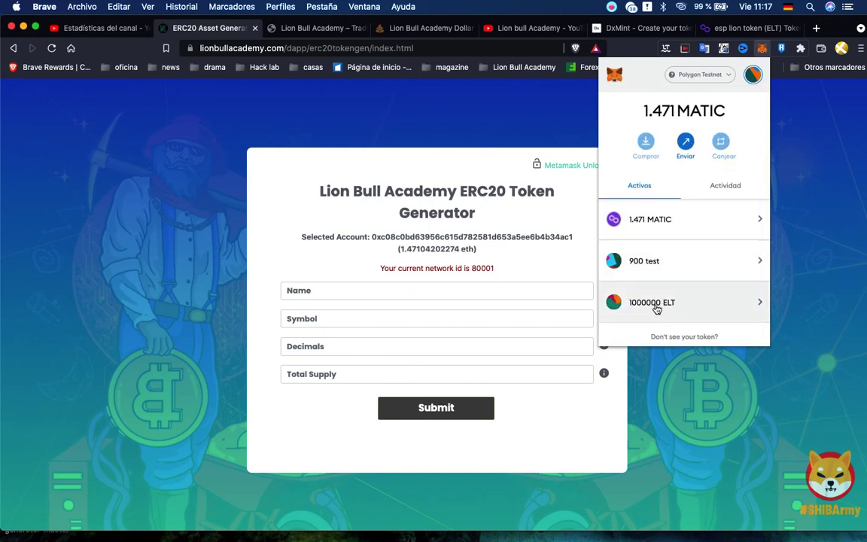
{"action": "left_click", "coordinate": [821, 137]}
{"action": "left_click", "coordinate": [52, 50]}
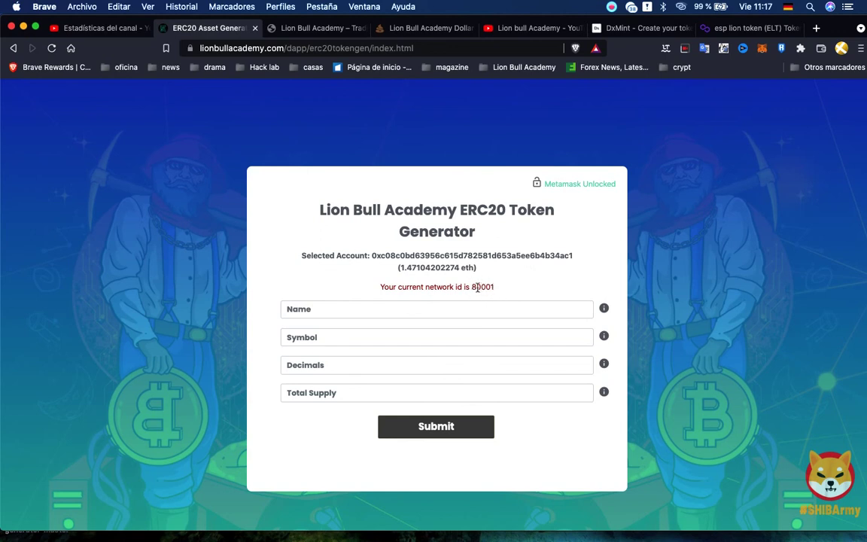
Check the current network id and the selected account details on the token generator form
{"action": "left_click_drag", "start_coordinate": [472, 287], "coordinate": [495, 292]}
{"action": "left_click", "coordinate": [489, 287]}
{"action": "scroll", "coordinate": [476, 280], "scroll_direction": "down", "scroll_amount": 2}
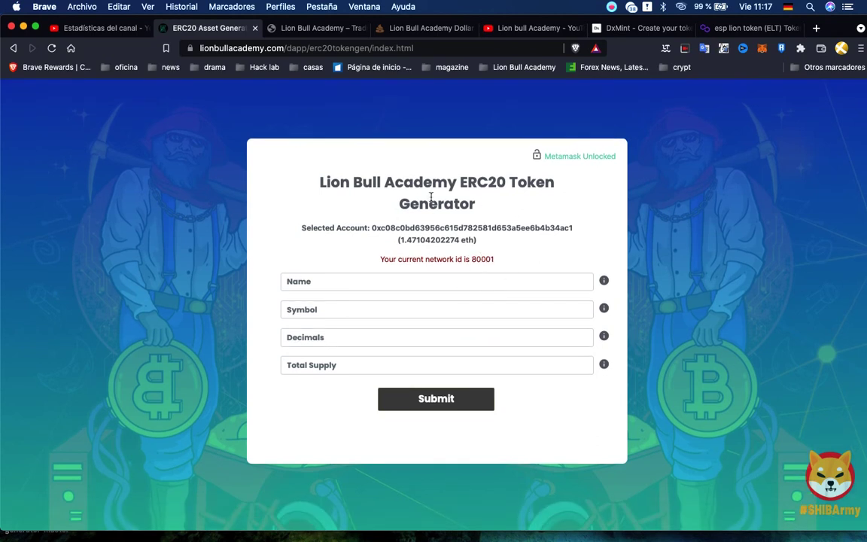
{"action": "scroll", "coordinate": [427, 197], "scroll_direction": "down", "scroll_amount": 3}
{"action": "scroll", "coordinate": [431, 200], "scroll_direction": "up", "scroll_amount": 6}
{"action": "scroll", "coordinate": [431, 200], "scroll_direction": "down", "scroll_amount": 2}
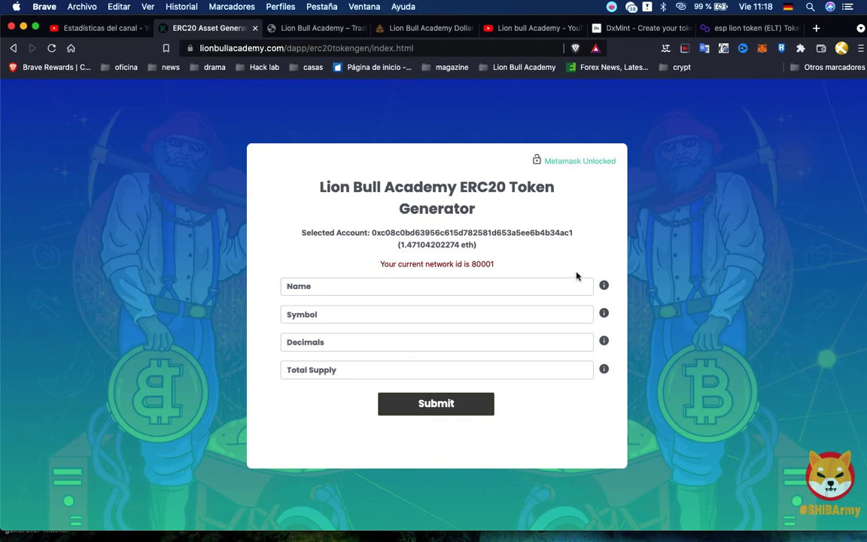
Enter Italy Lion Token as the token name and ILT as its symbol
{"action": "left_click", "coordinate": [354, 285]}
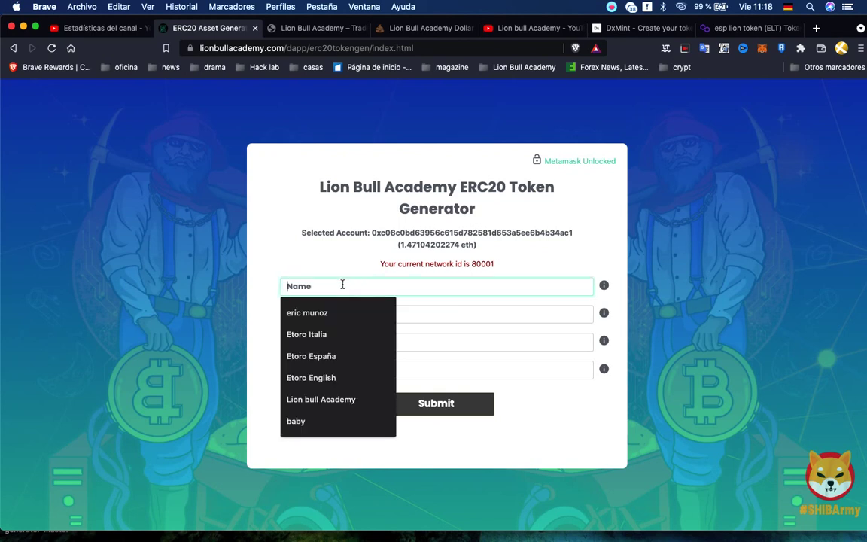
{"action": "scroll", "coordinate": [343, 285], "scroll_direction": "down", "scroll_amount": 1}
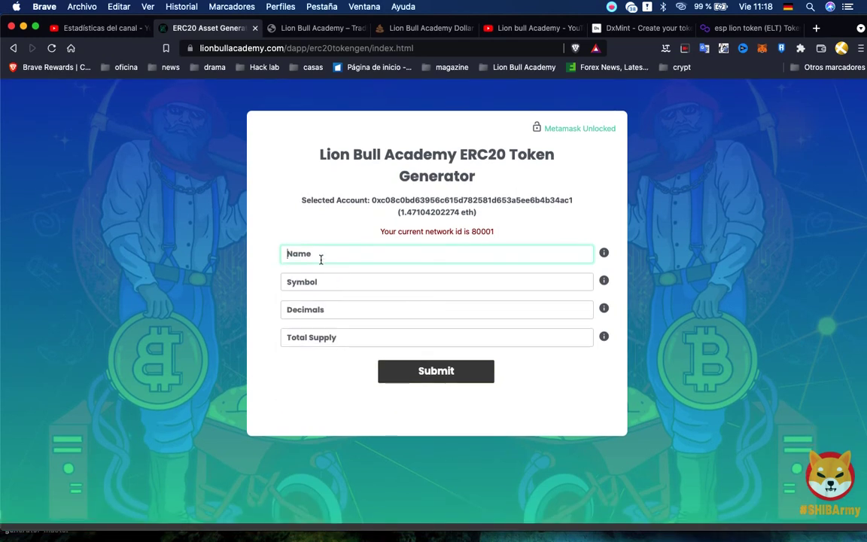
{"action": "left_click", "coordinate": [320, 257]}
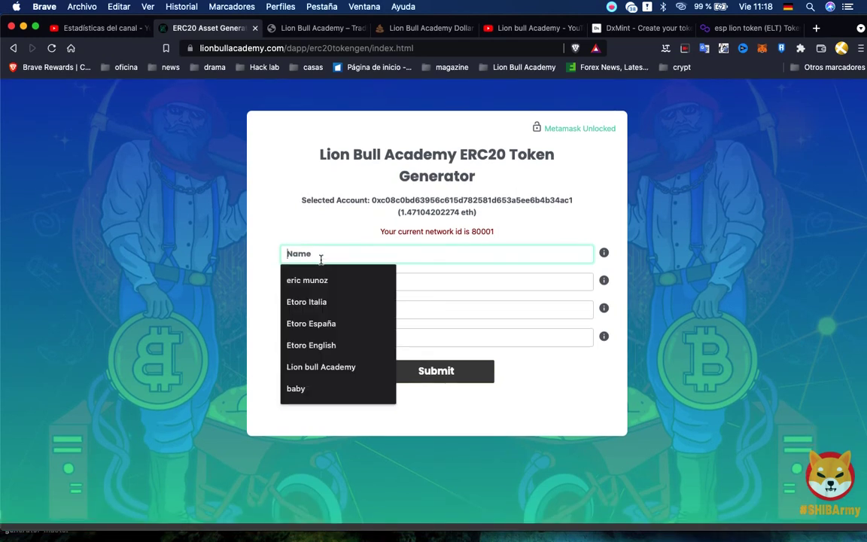
{"action": "type", "text": "ly Lion Token"}
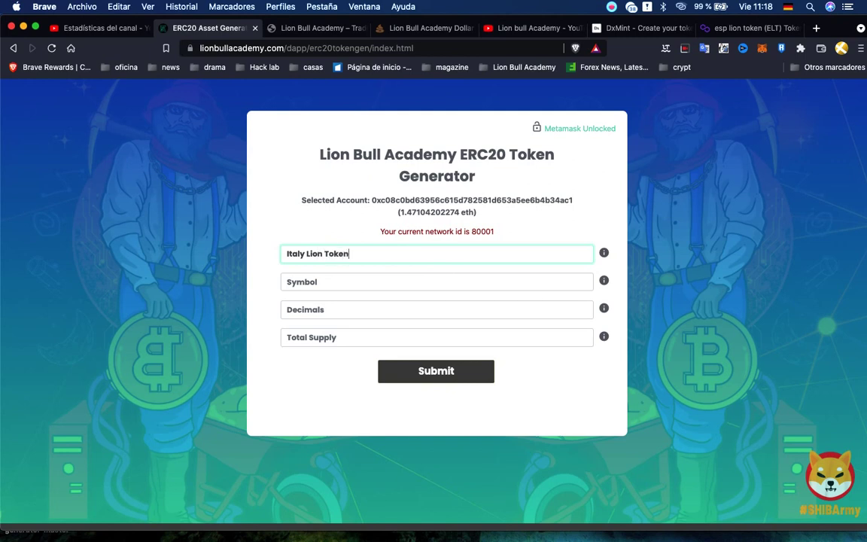
{"action": "left_click", "coordinate": [304, 279]}
{"action": "type", "text": "I"}
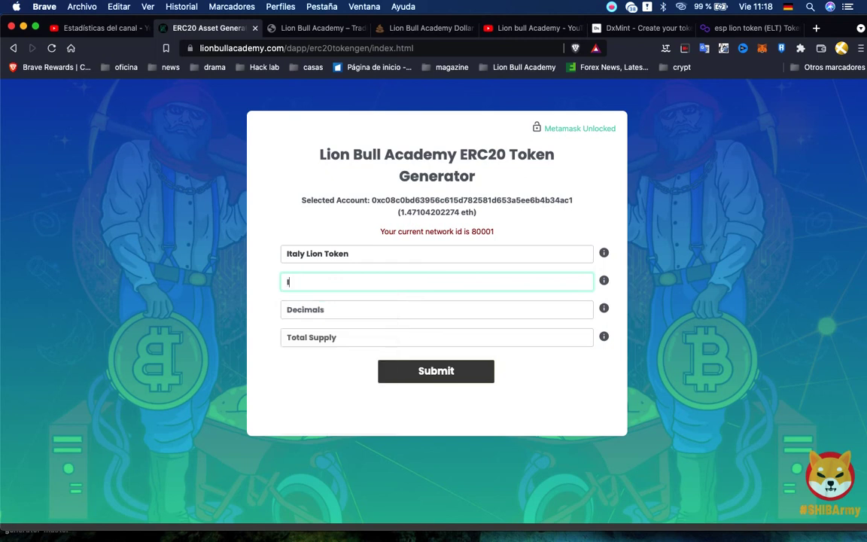
{"action": "type", "text": "LT"}
{"action": "left_click", "coordinate": [310, 309]}
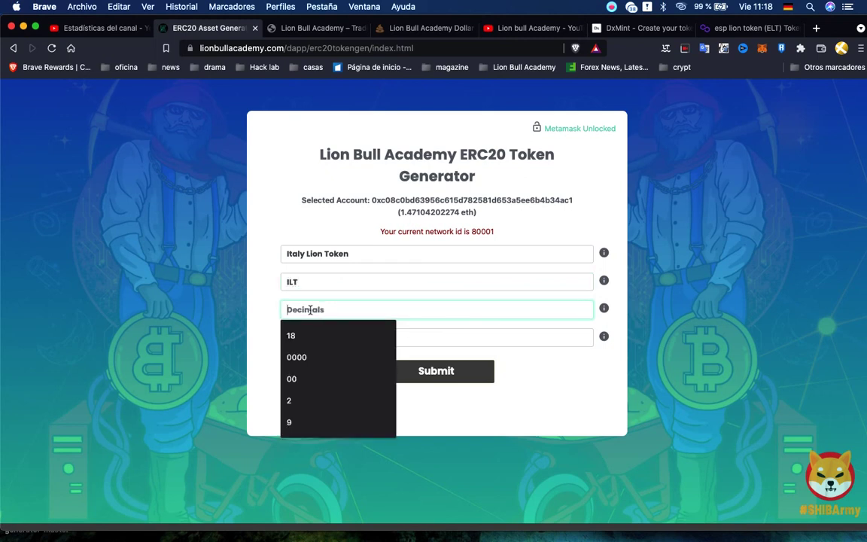
{"action": "type", "text": "9"}
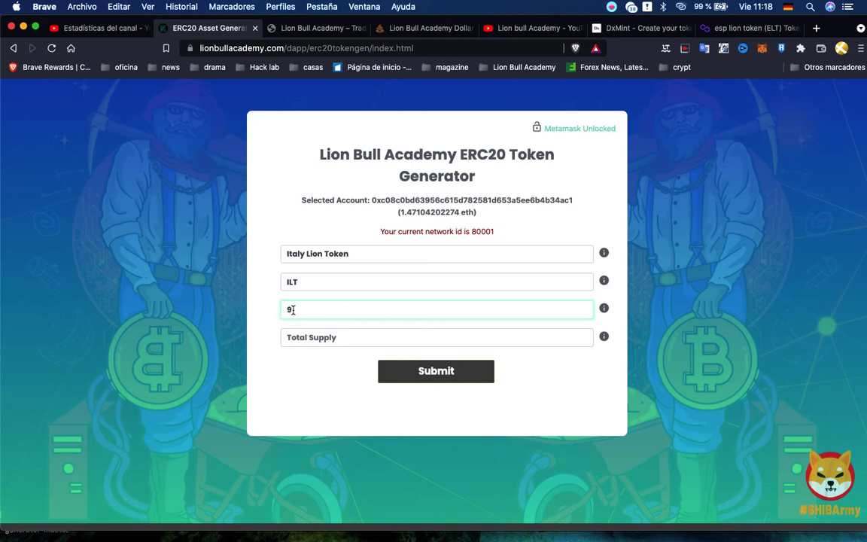
{"action": "scroll", "coordinate": [293, 310], "scroll_direction": "down", "scroll_amount": 2}
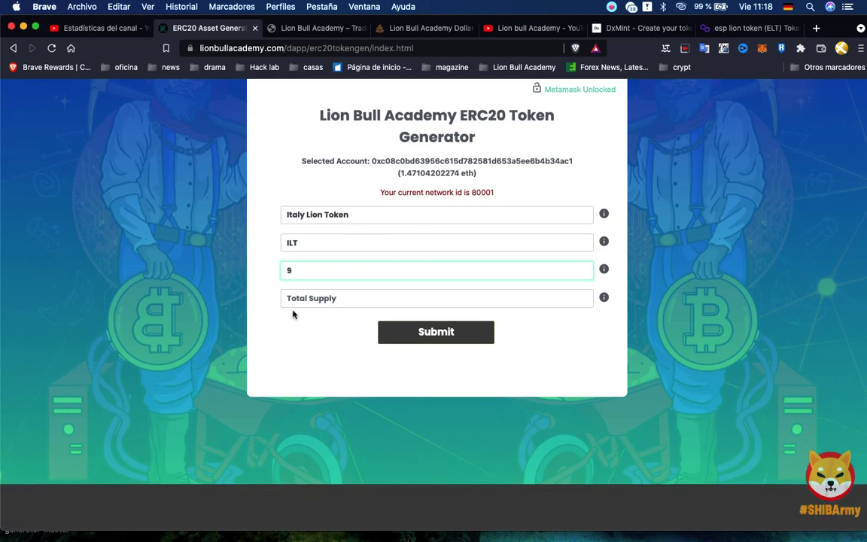
{"action": "left_click", "coordinate": [316, 302]}
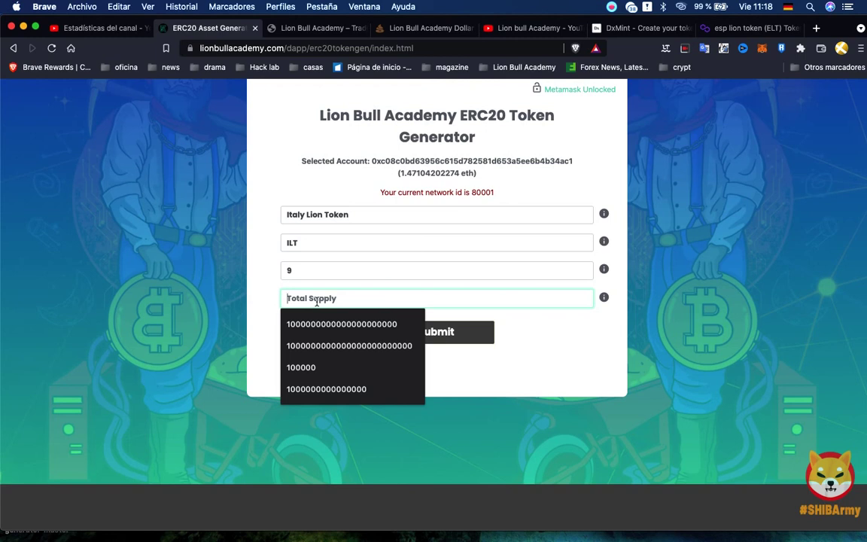
{"action": "type", "text": "10"}
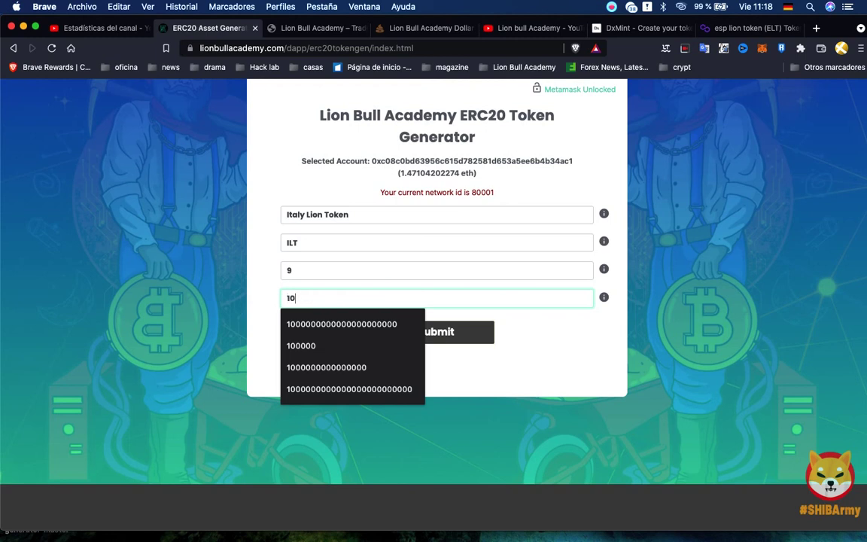
{"action": "type", "text": "00000000000000"}
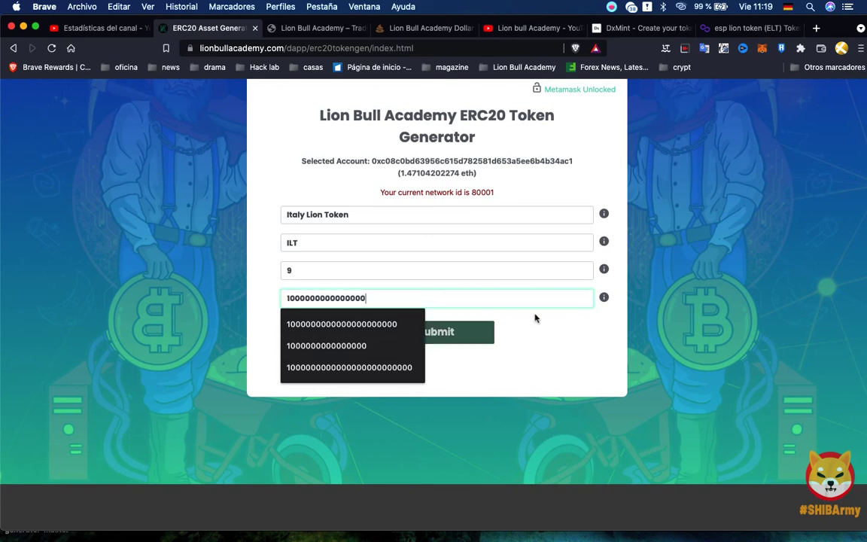
{"action": "left_click", "coordinate": [548, 326]}
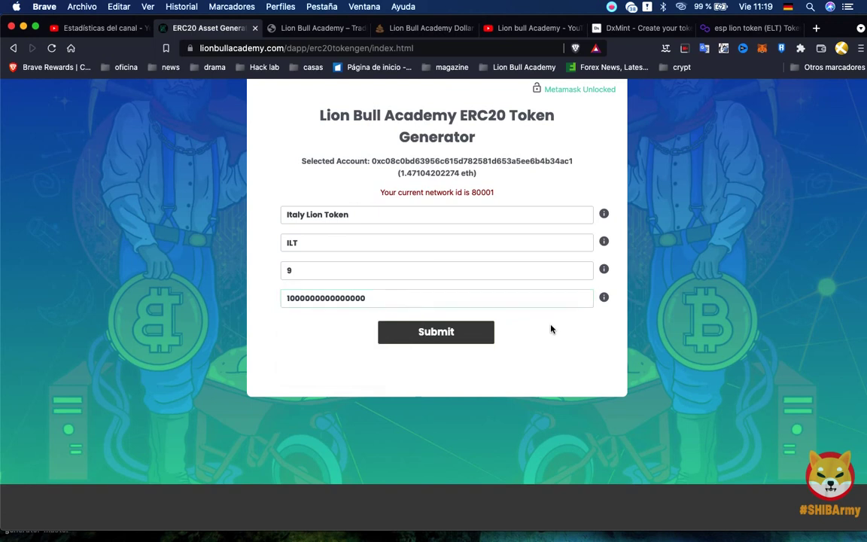
Submit the token form and confirm the contract deployment transaction in MetaMask
{"action": "left_click", "coordinate": [431, 336]}
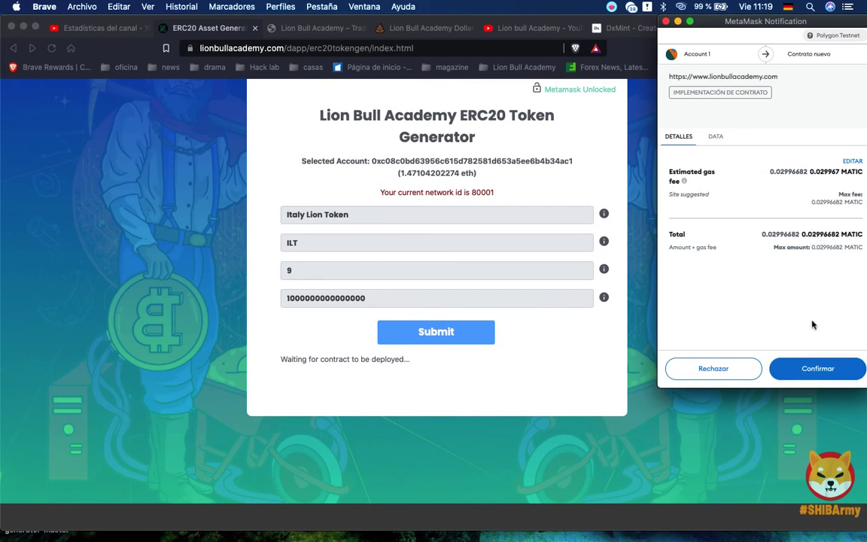
{"action": "left_click", "coordinate": [803, 369]}
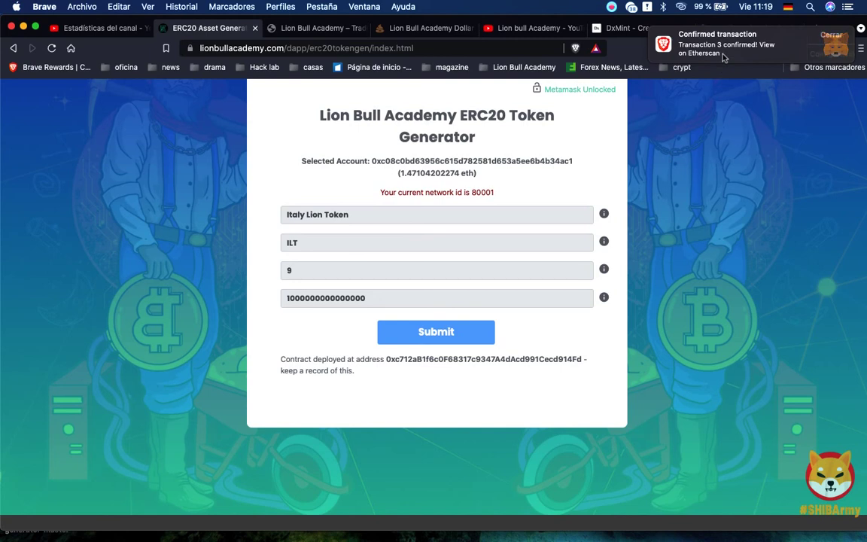
{"action": "mouse_move", "coordinate": [722, 59]}
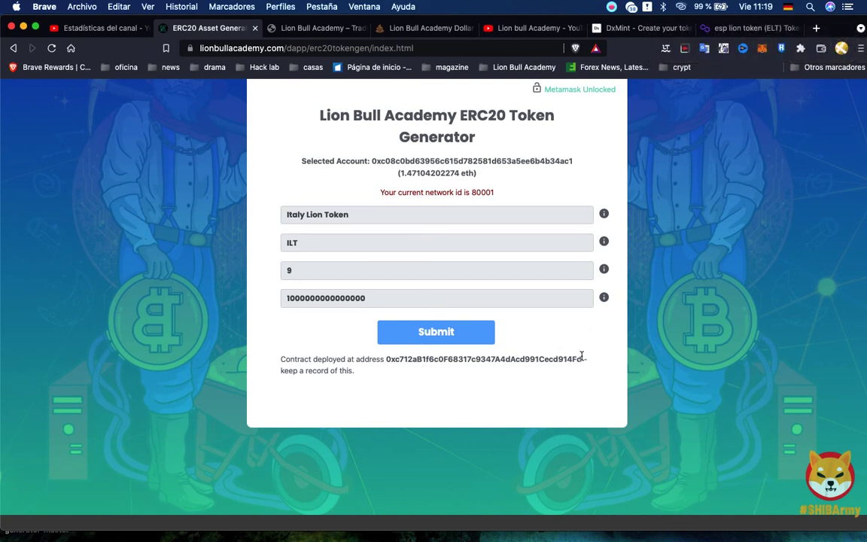
Copy the deployed contract address shown below the token generator form
{"action": "left_click_drag", "start_coordinate": [579, 359], "coordinate": [387, 359]}
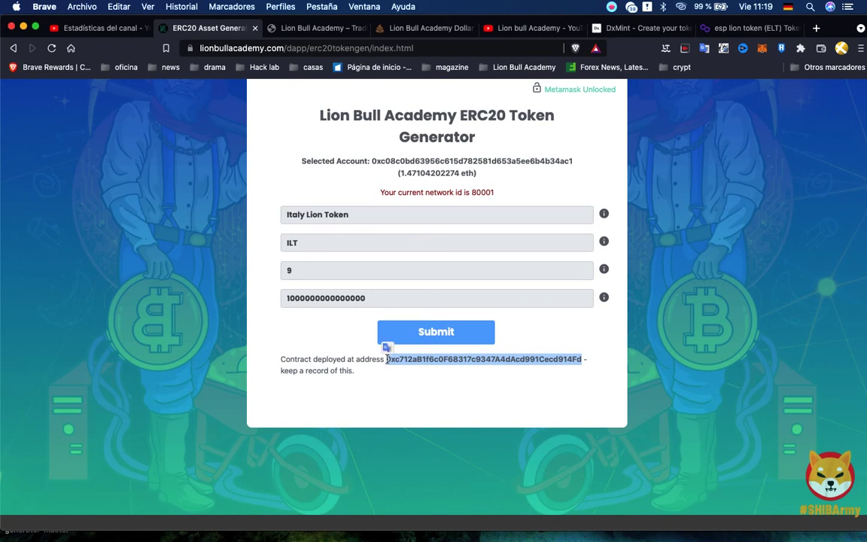
{"action": "right_click", "coordinate": [546, 362]}
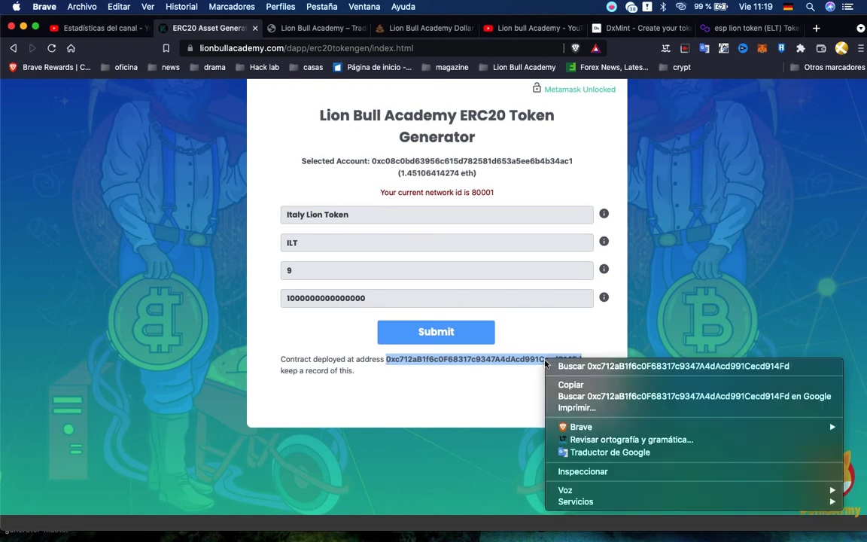
{"action": "left_click", "coordinate": [566, 384]}
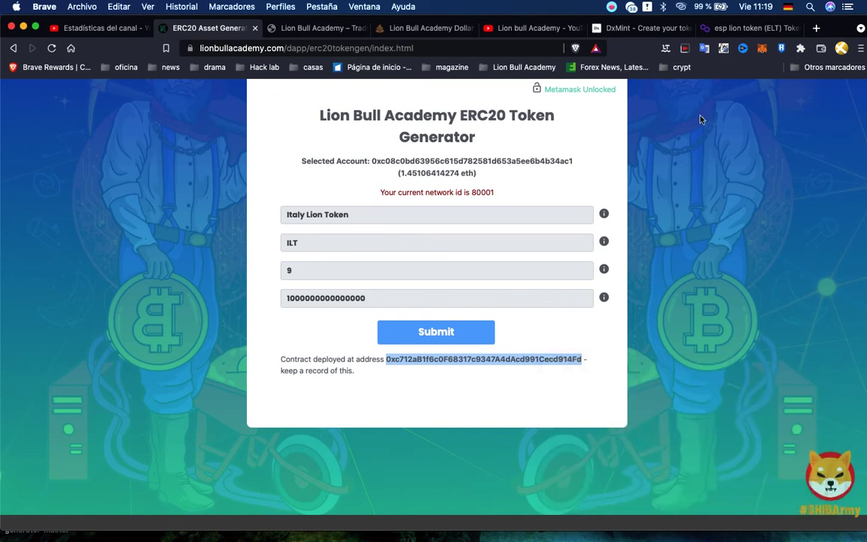
Import ILT as a custom token into the MetaMask wallet using the copied contract address
{"action": "left_click", "coordinate": [764, 49]}
{"action": "scroll", "coordinate": [685, 271], "scroll_direction": "down", "scroll_amount": 2}
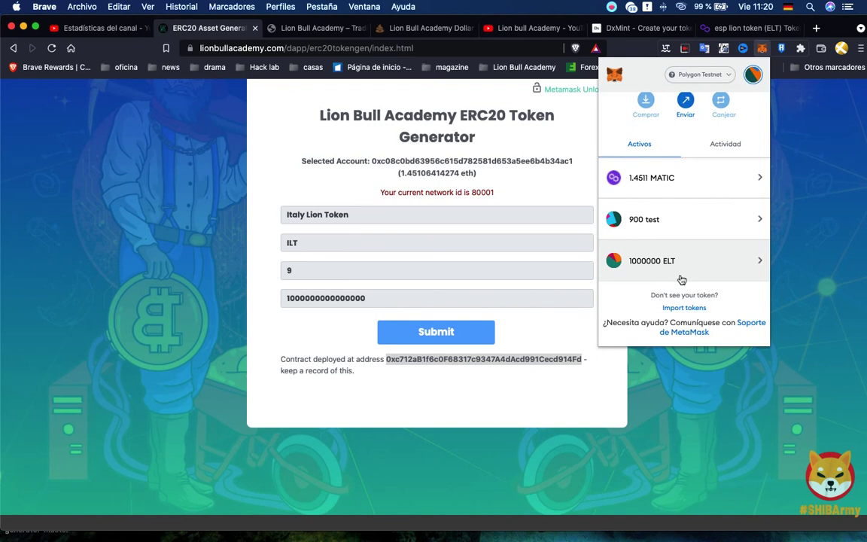
{"action": "left_click", "coordinate": [684, 307]}
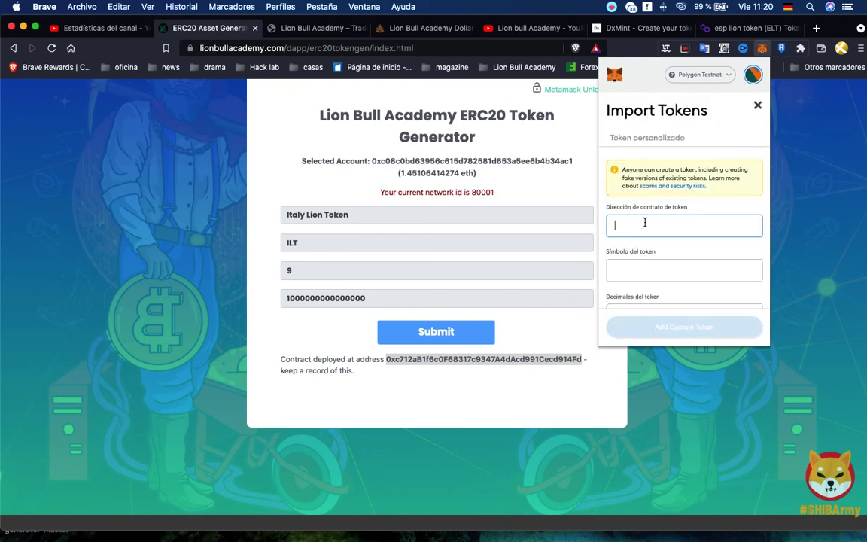
{"action": "right_click", "coordinate": [645, 224]}
{"action": "left_click", "coordinate": [661, 306]}
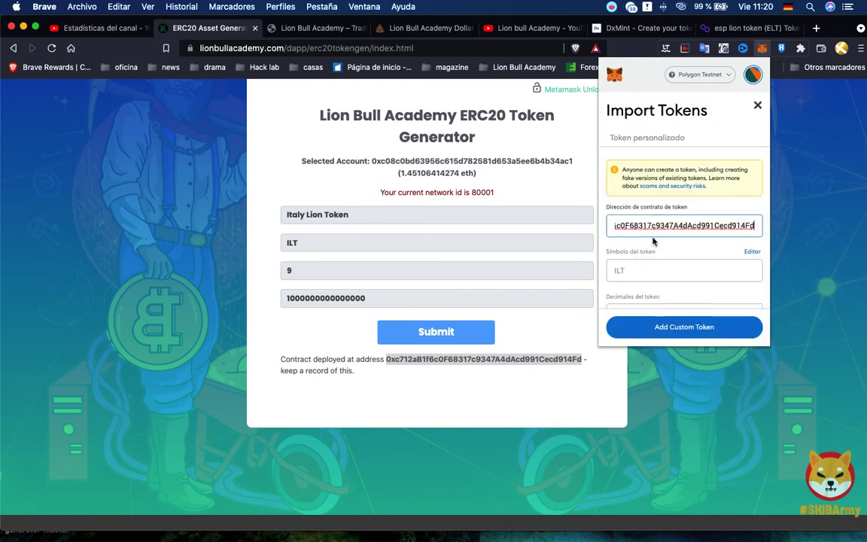
{"action": "scroll", "coordinate": [647, 256], "scroll_direction": "down", "scroll_amount": 1}
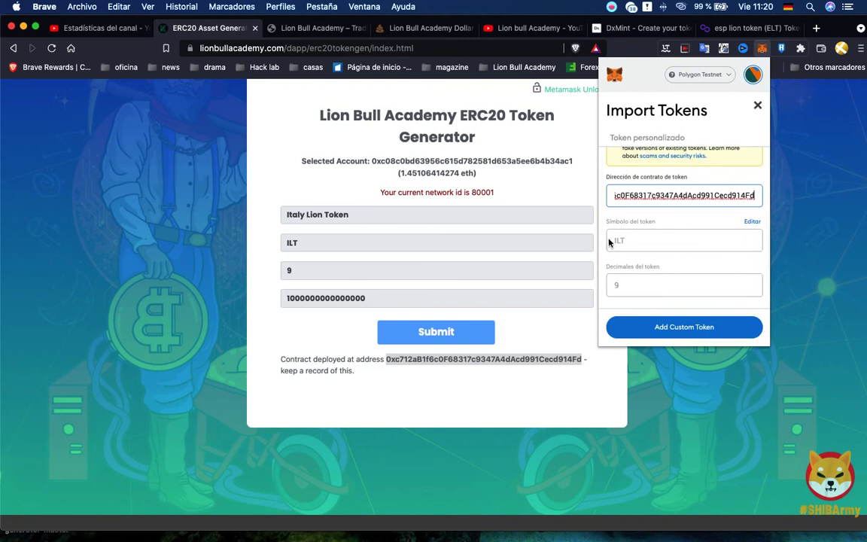
{"action": "left_click", "coordinate": [658, 328]}
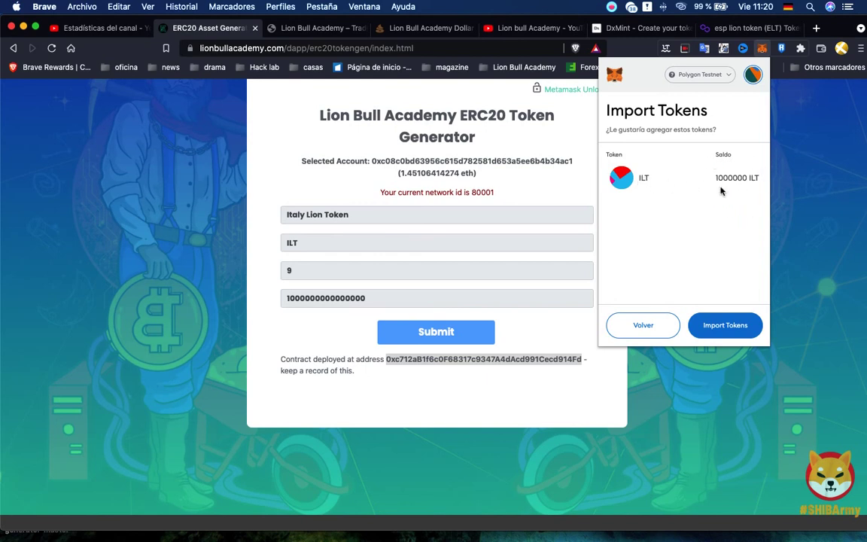
{"action": "left_click", "coordinate": [732, 325]}
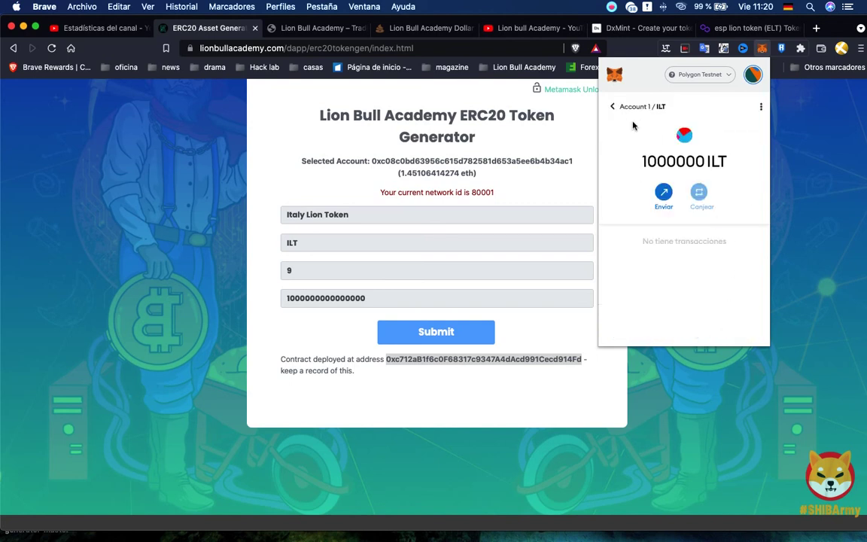
Return to the wallet's asset list, then open the ILT token's page in the block explorer
{"action": "left_click", "coordinate": [613, 106]}
{"action": "scroll", "coordinate": [680, 226], "scroll_direction": "down", "scroll_amount": 3}
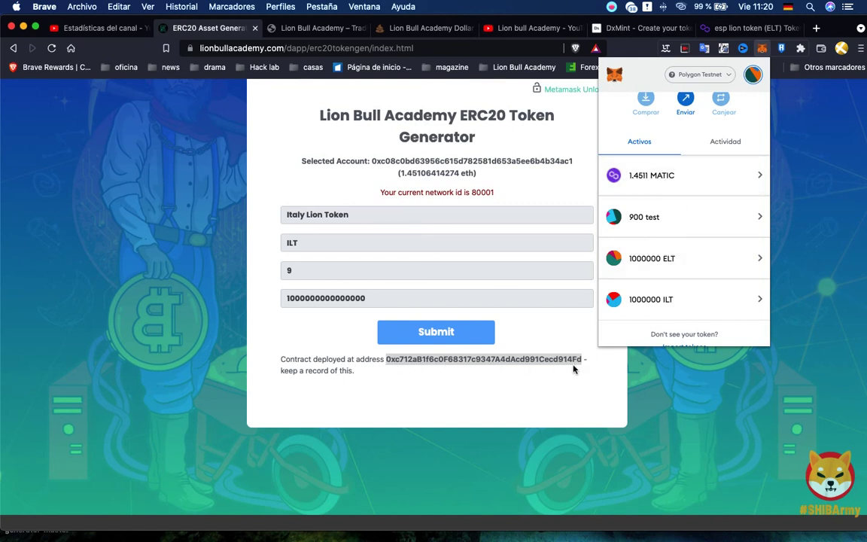
{"action": "scroll", "coordinate": [715, 228], "scroll_direction": "down", "scroll_amount": 2}
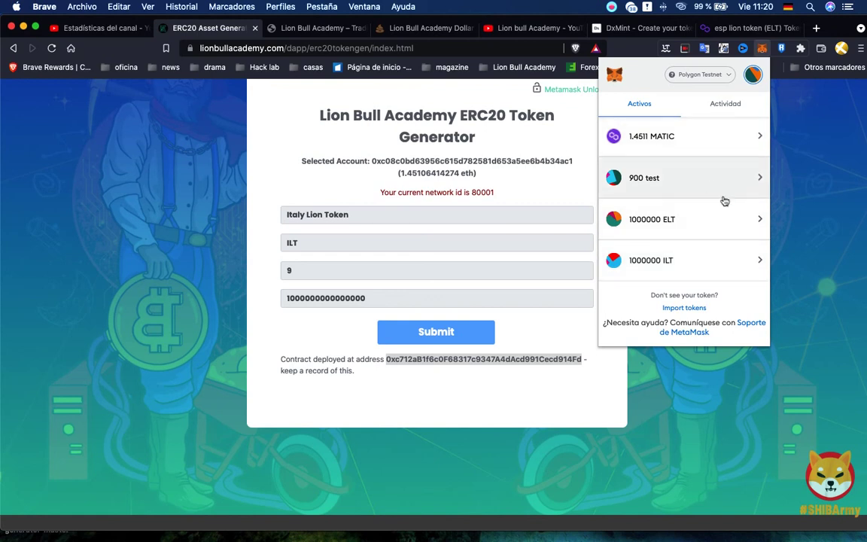
{"action": "left_click", "coordinate": [679, 261]}
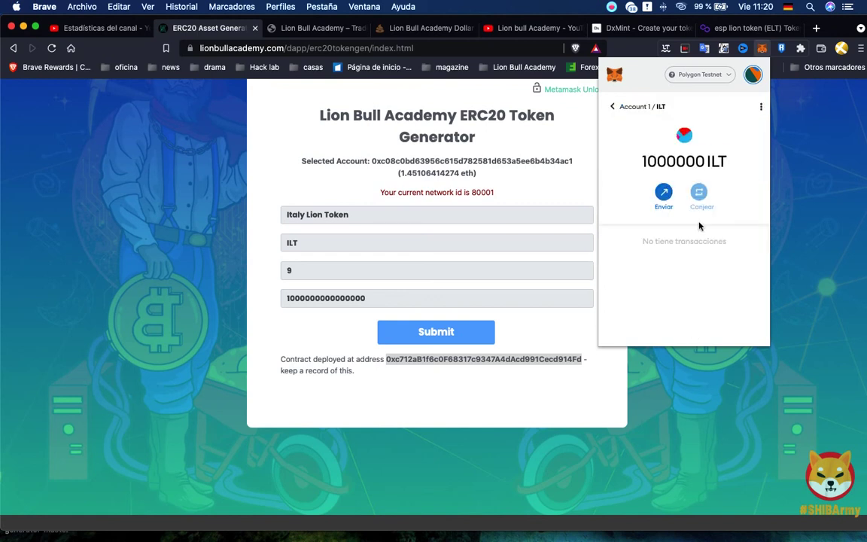
{"action": "left_click", "coordinate": [761, 109]}
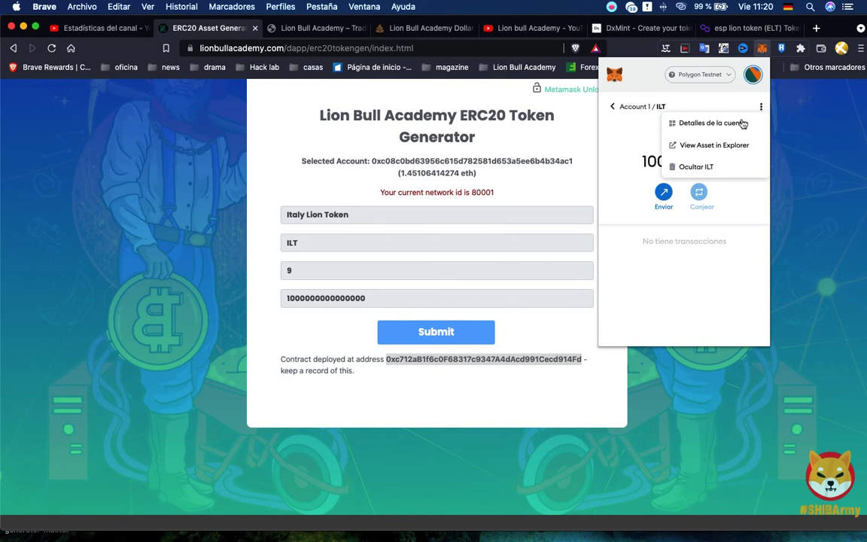
{"action": "left_click", "coordinate": [708, 147]}
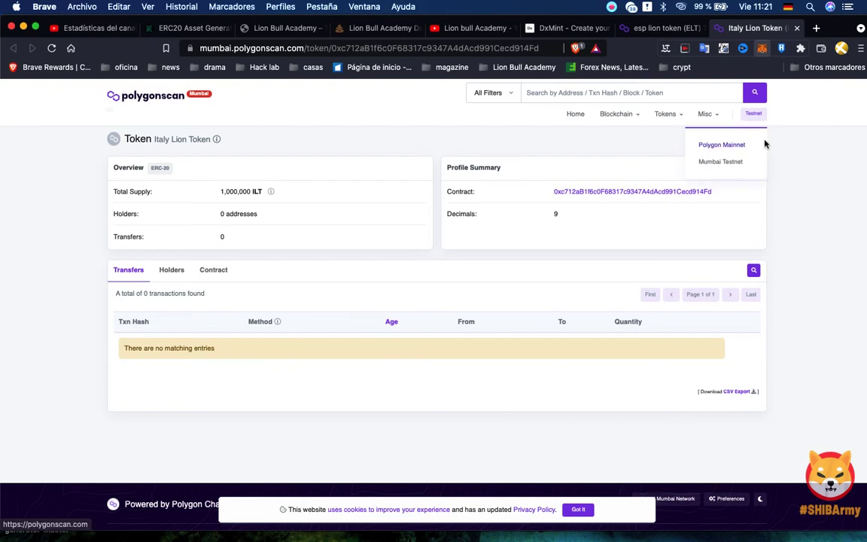
Review the assets held in the MetaMask account and close the wallet
{"action": "left_click", "coordinate": [762, 48]}
{"action": "scroll", "coordinate": [710, 228], "scroll_direction": "down", "scroll_amount": 3}
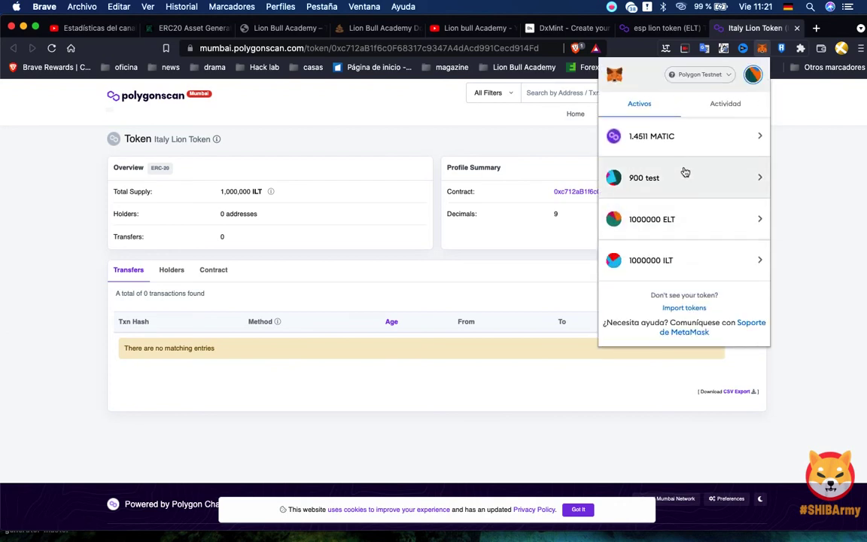
{"action": "scroll", "coordinate": [678, 180], "scroll_direction": "up", "scroll_amount": 3}
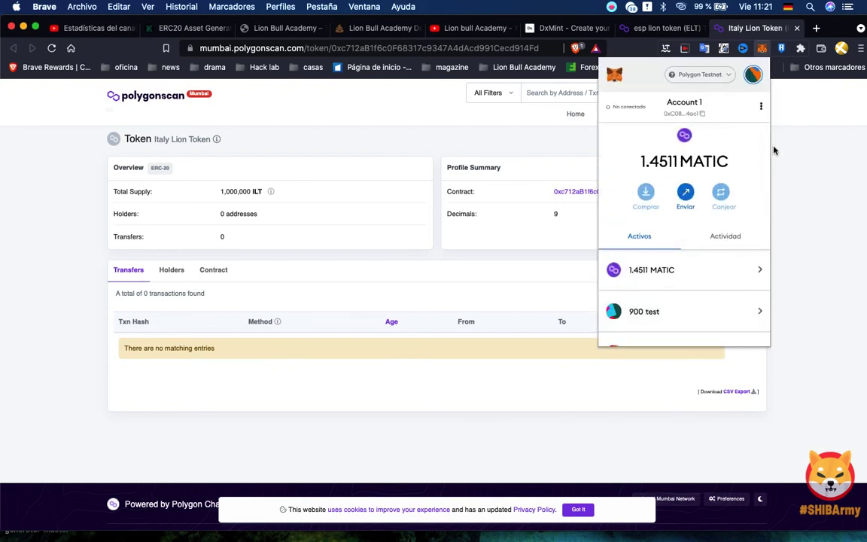
{"action": "left_click", "coordinate": [826, 172]}
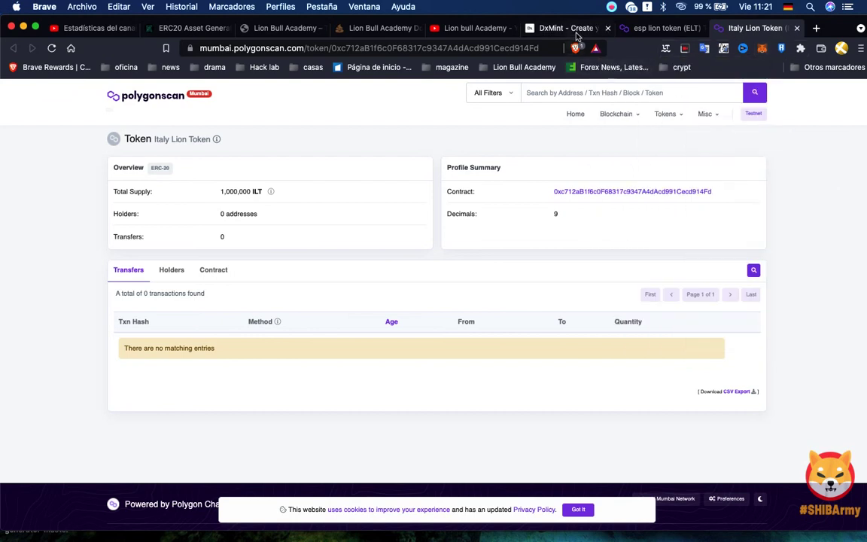